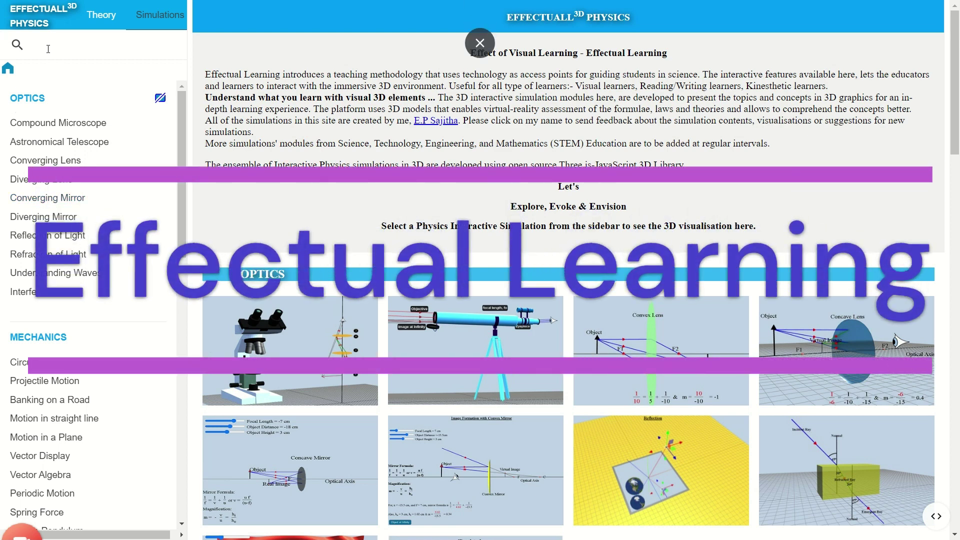
Search the simulation list for 'coul', then clear the search to reset the list
click(34, 47)
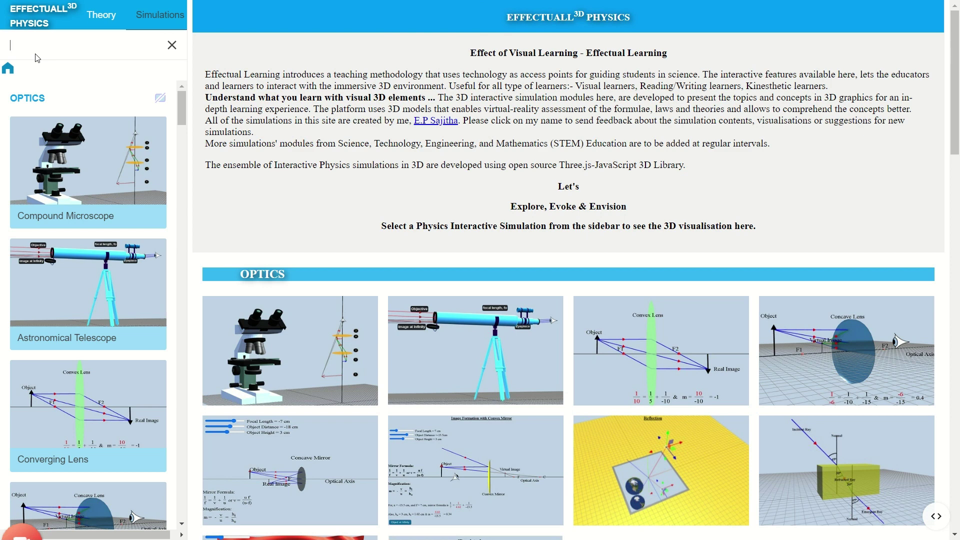
text(coul)
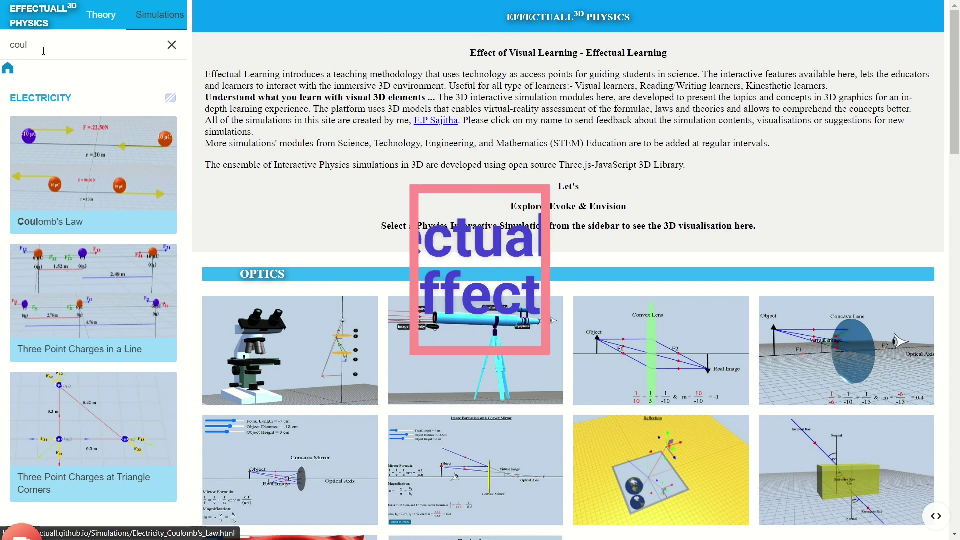
double_click(21, 46)
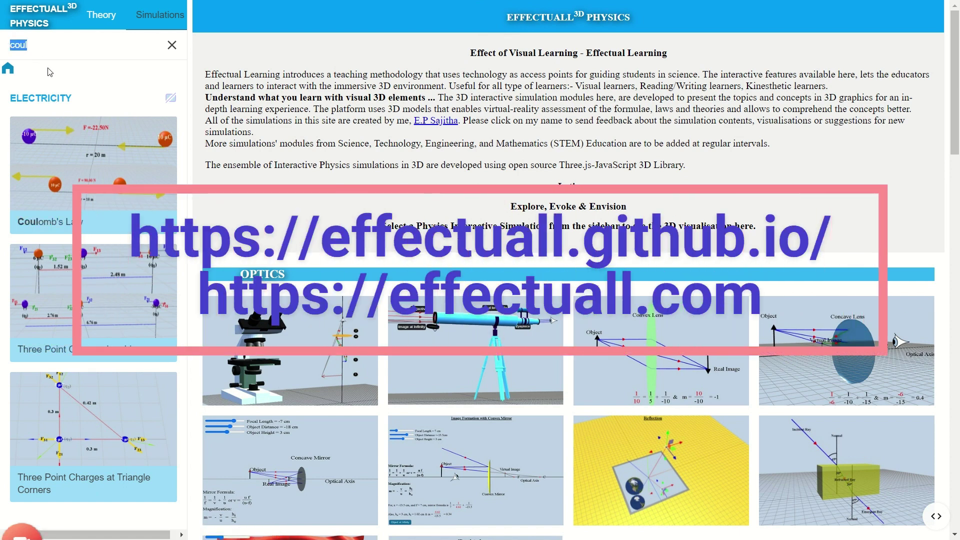
key(BackSpace)
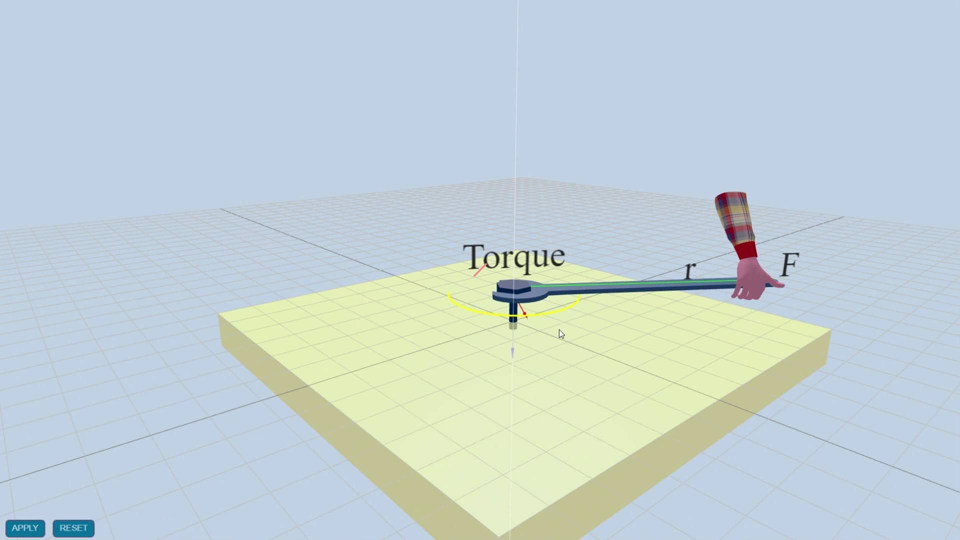
Show the Compound Microscope's ray diagram, part labels and description, orbiting to view them together
drag(559, 334, 504, 307)
mouse_move(559, 316)
mouse_down()
mouse_move(636, 358)
mouse_move(659, 390)
mouse_up()
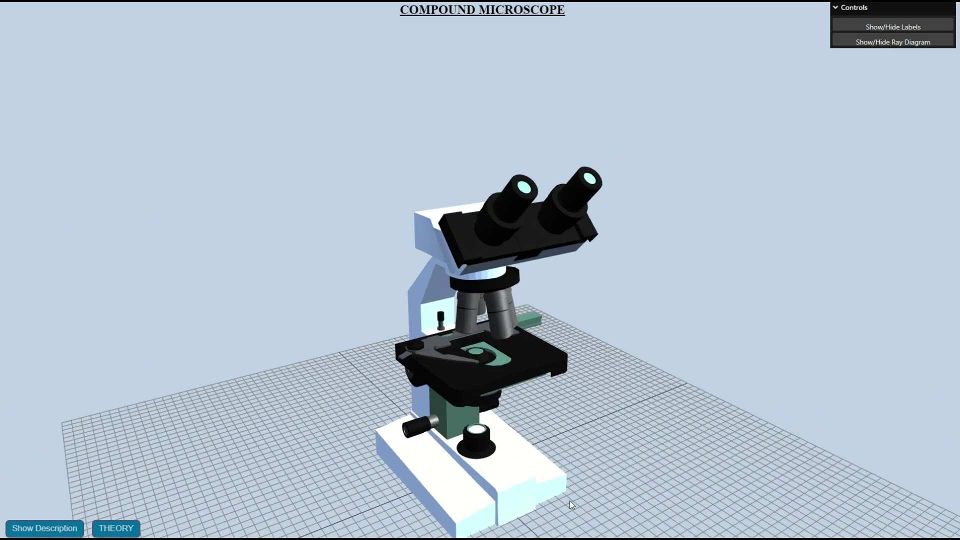
drag(569, 501, 537, 448)
click(892, 43)
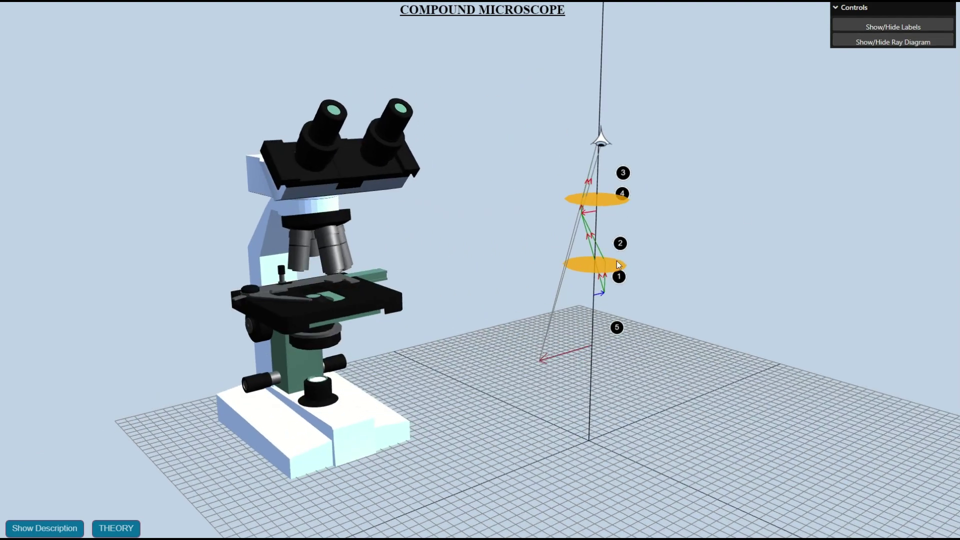
click(893, 27)
drag(450, 263, 345, 260)
click(46, 528)
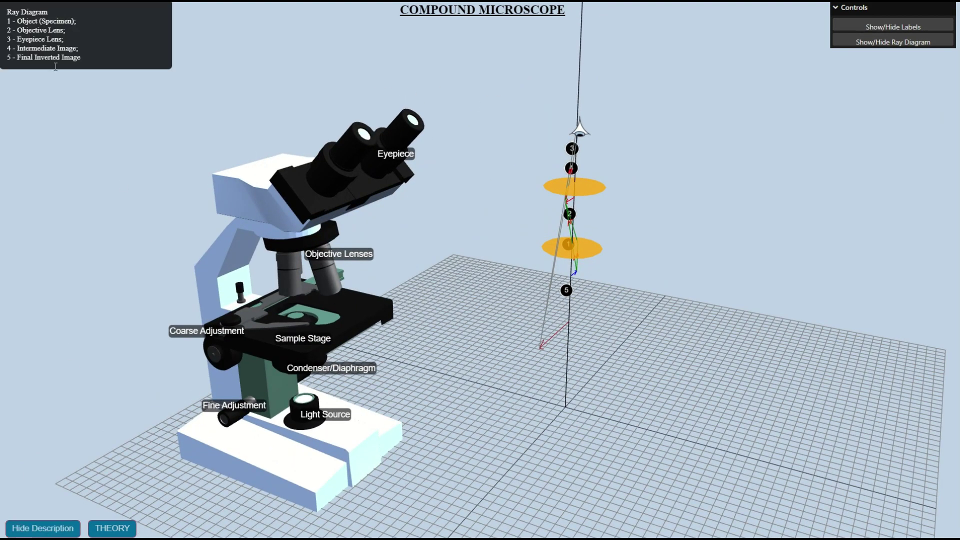
click(892, 42)
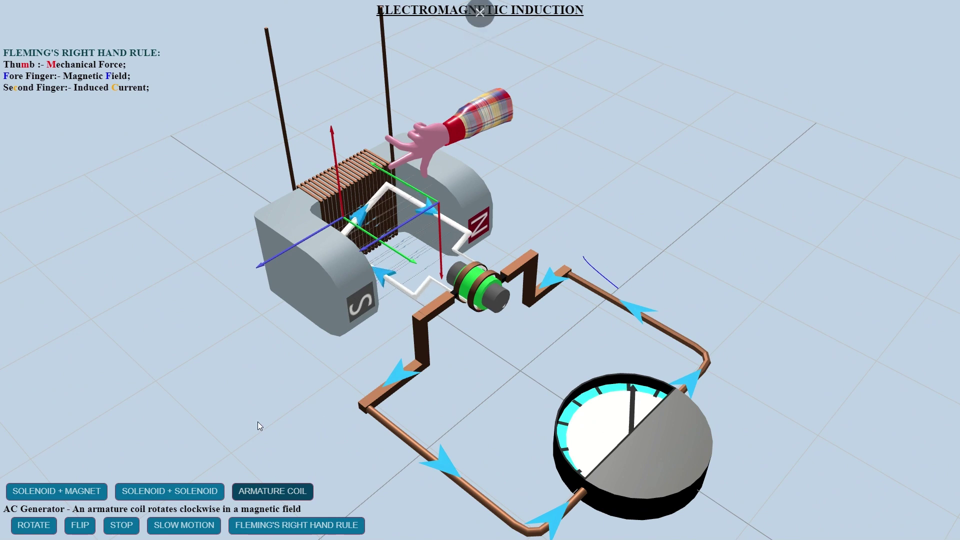
Flip the generator's magnet and switch the resistor-capacitor circuit on and off on DC
click(80, 525)
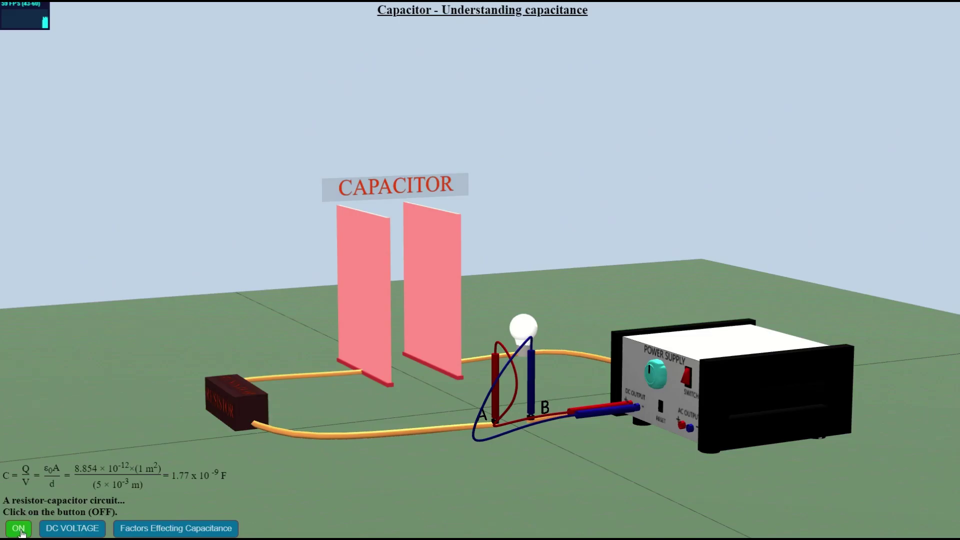
click(21, 531)
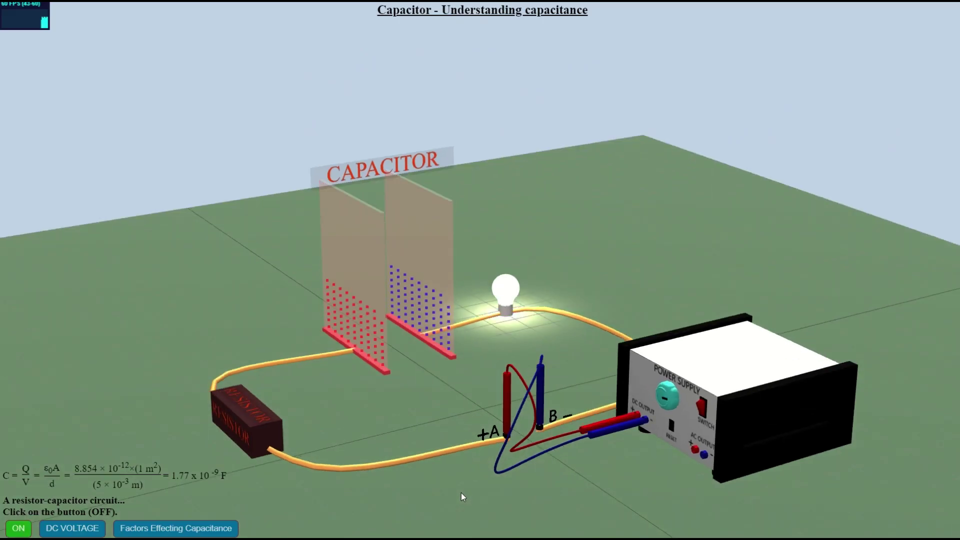
click(33, 530)
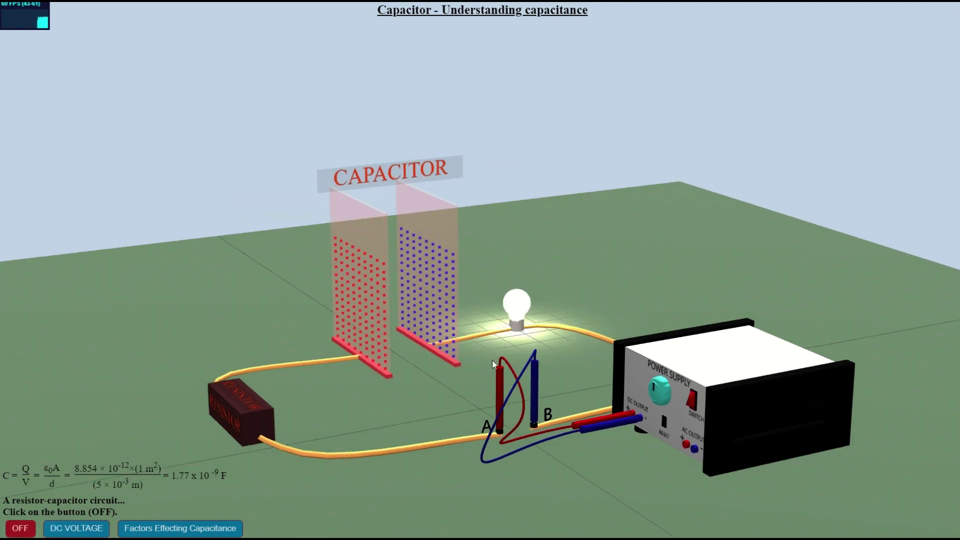
Change the capacitor circuit's supply to AC voltage and switch it on again
click(55, 532)
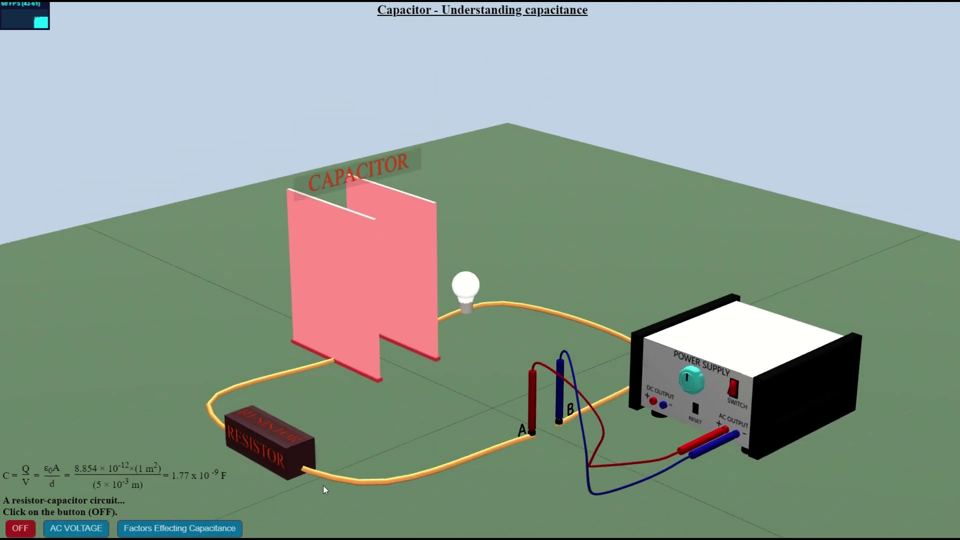
click(20, 529)
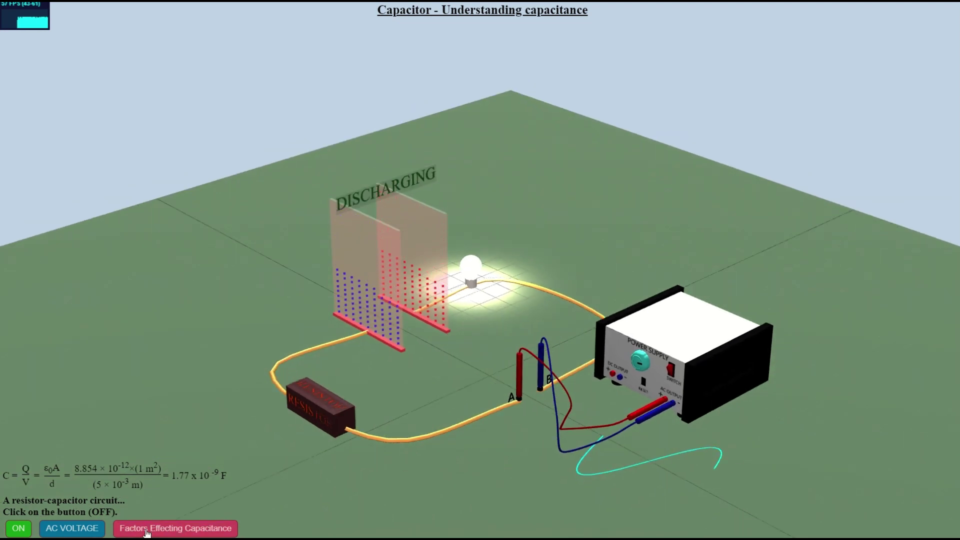
click(166, 530)
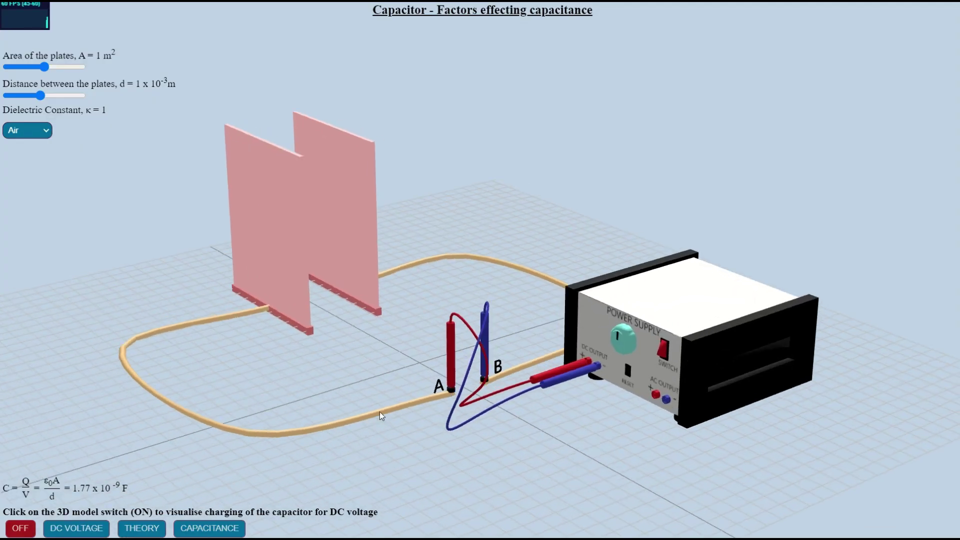
Shrink the plate area to 0.8 m² and try Paper, Bakelite, then Mica dielectrics
drag(42, 66, 30, 67)
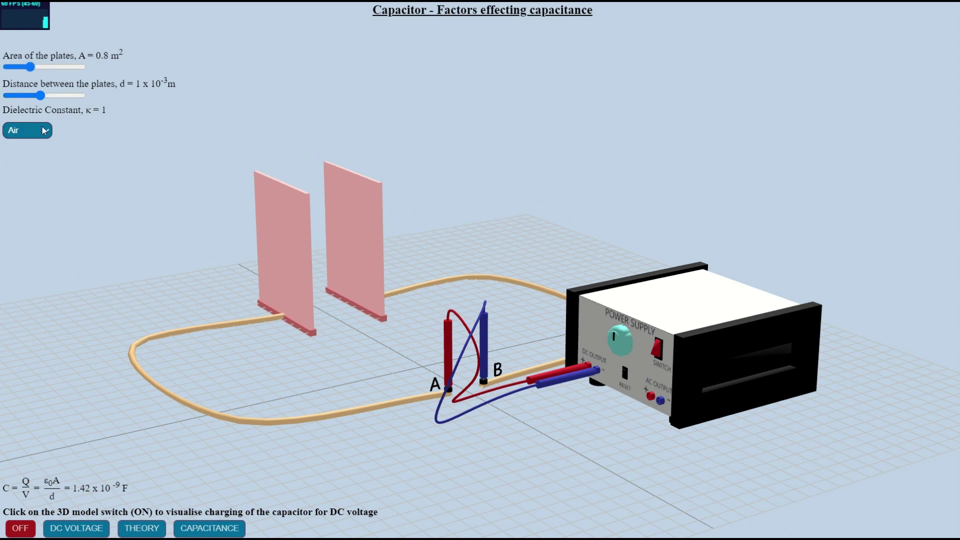
click(44, 131)
click(23, 155)
click(40, 172)
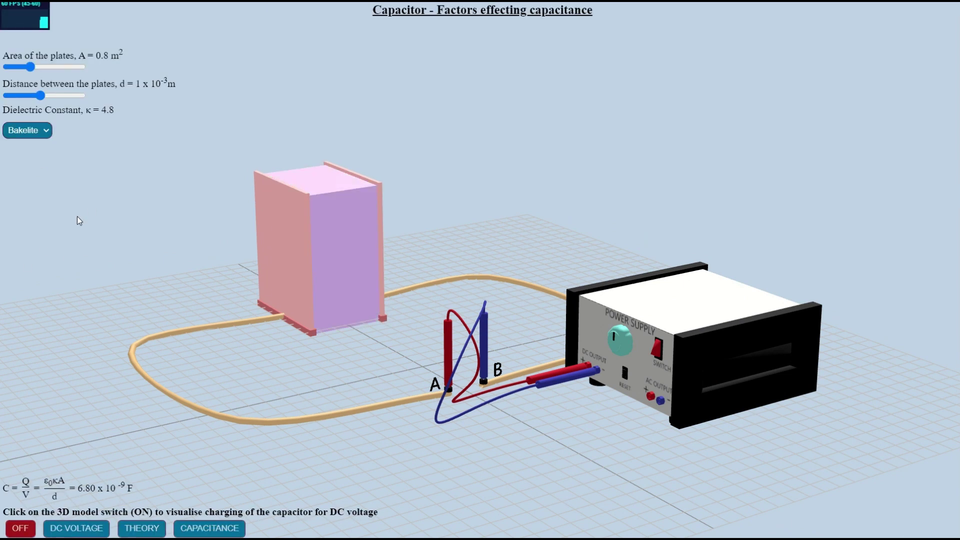
click(21, 178)
Widen the plate spacing to 10 × 10⁻³ m and enlarge the plate area to 1.5 m²
click(21, 97)
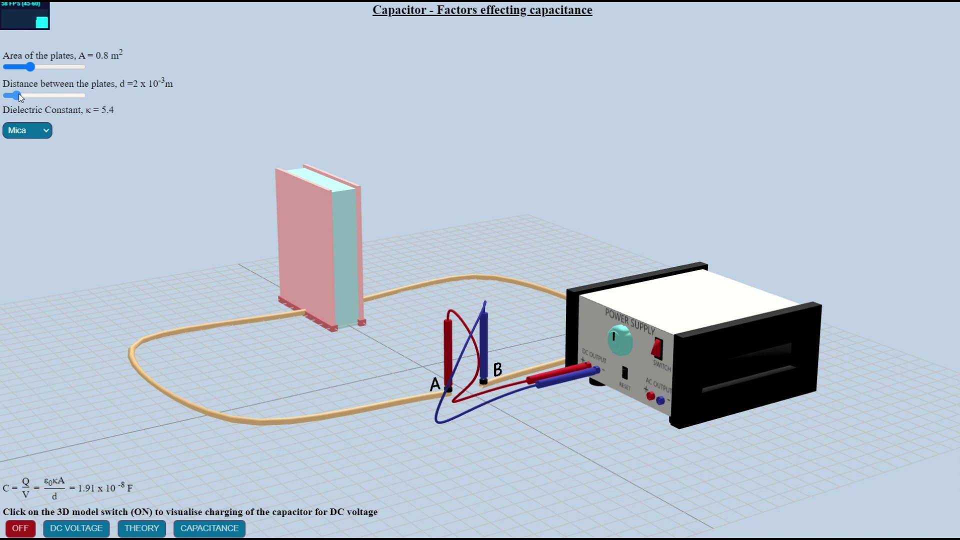
drag(17, 95, 80, 95)
mouse_move(30, 67)
mouse_down()
mouse_move(9, 67)
mouse_move(81, 67)
mouse_up()
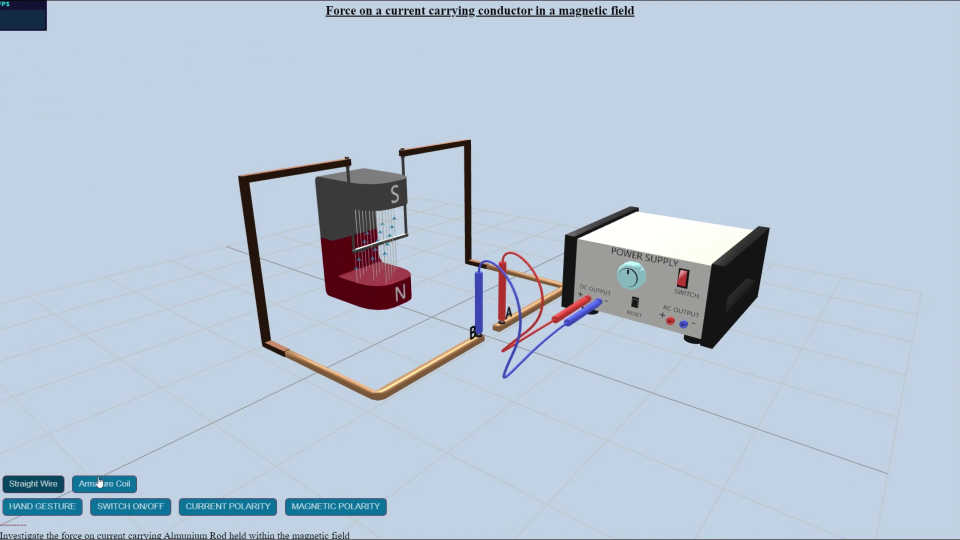
click(104, 484)
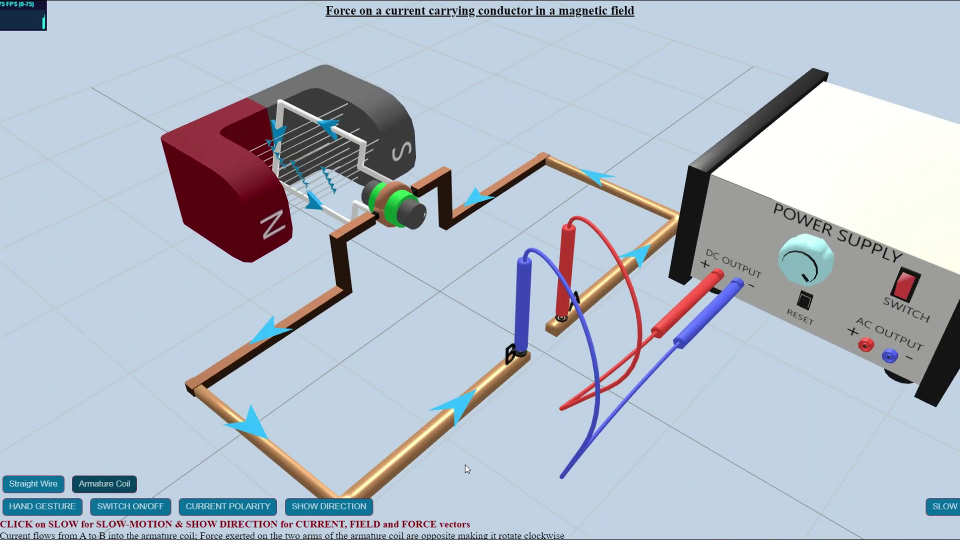
Run the armature coil in slow motion with the hand rule and force directions shown
click(944, 514)
click(42, 506)
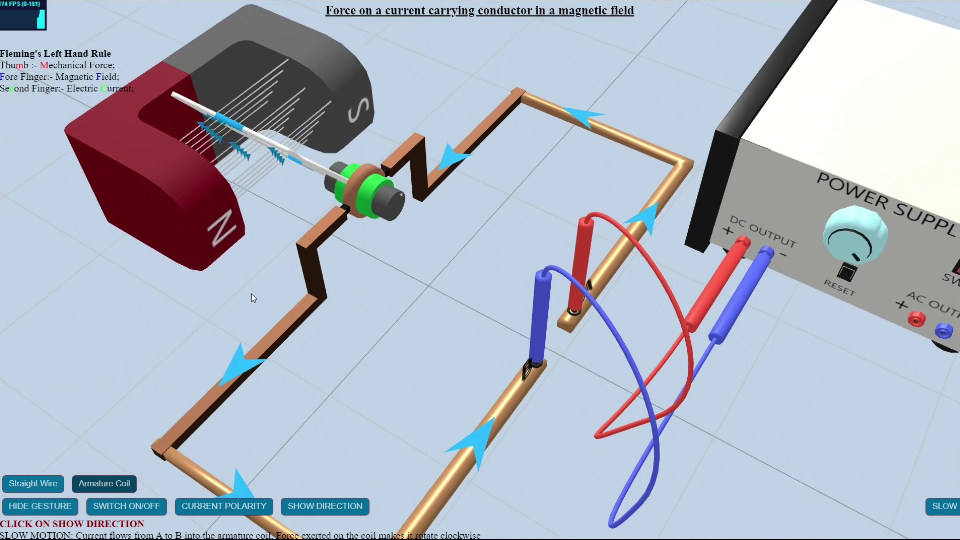
click(326, 507)
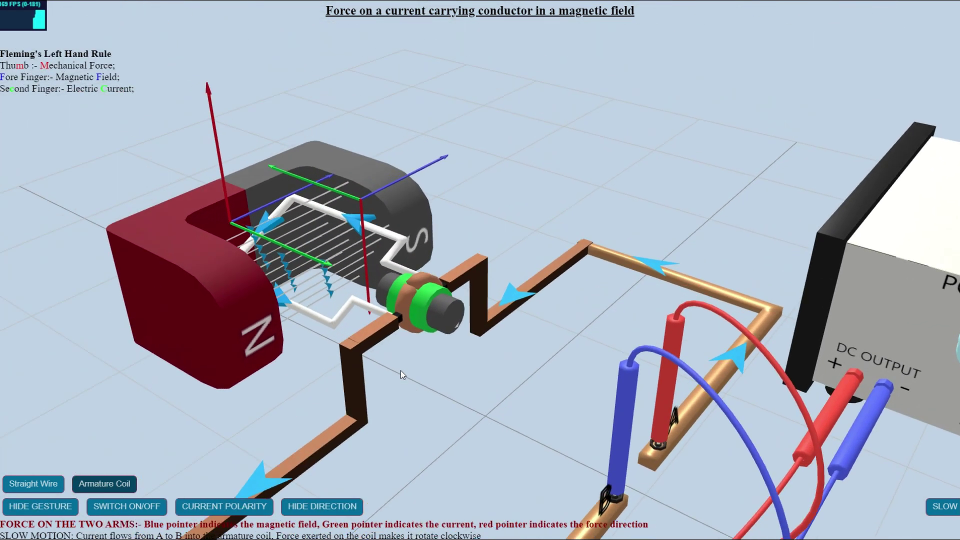
scroll(400, 371, up, 5)
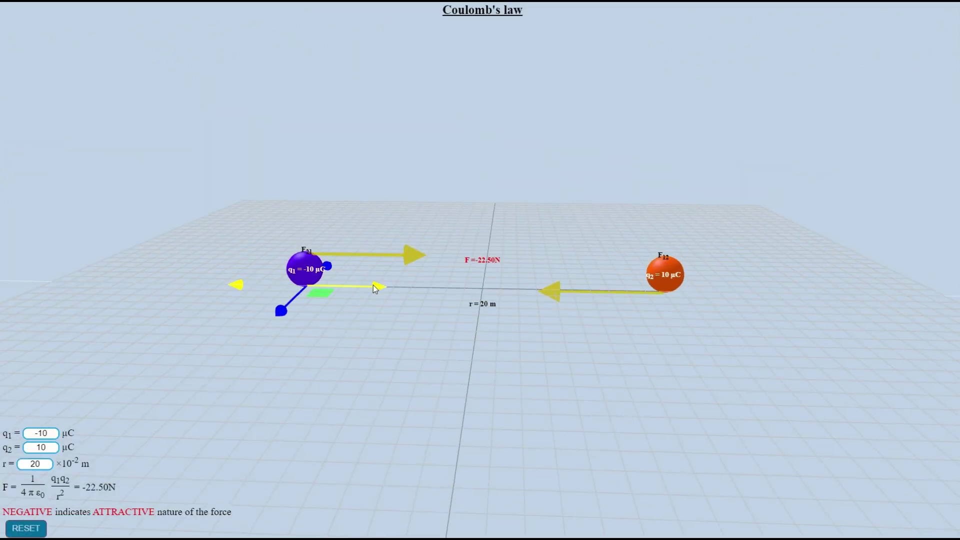
Drag the Coulomb's law charges q1 and q2 until they sit 23.32 apart
drag(375, 289, 446, 288)
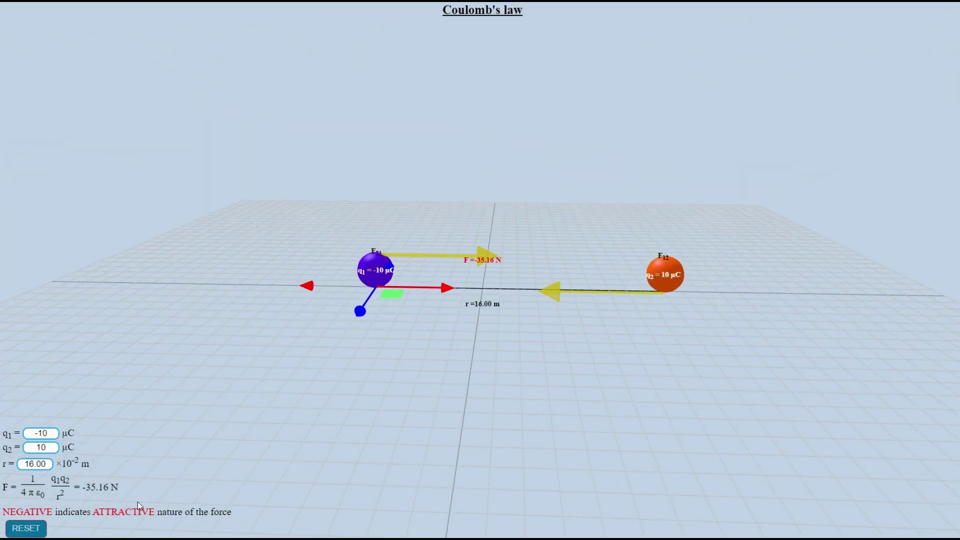
drag(664, 287, 519, 239)
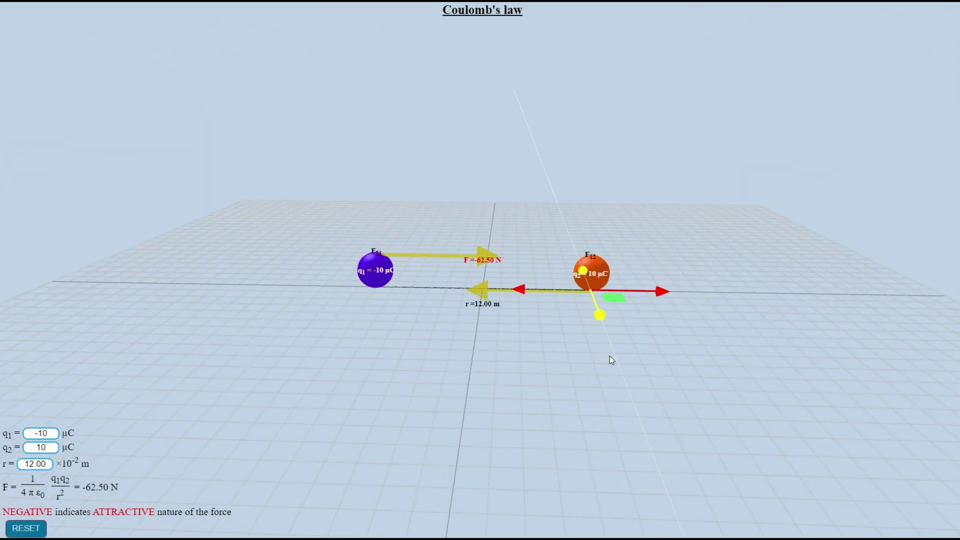
drag(609, 360, 661, 398)
drag(361, 315, 489, 367)
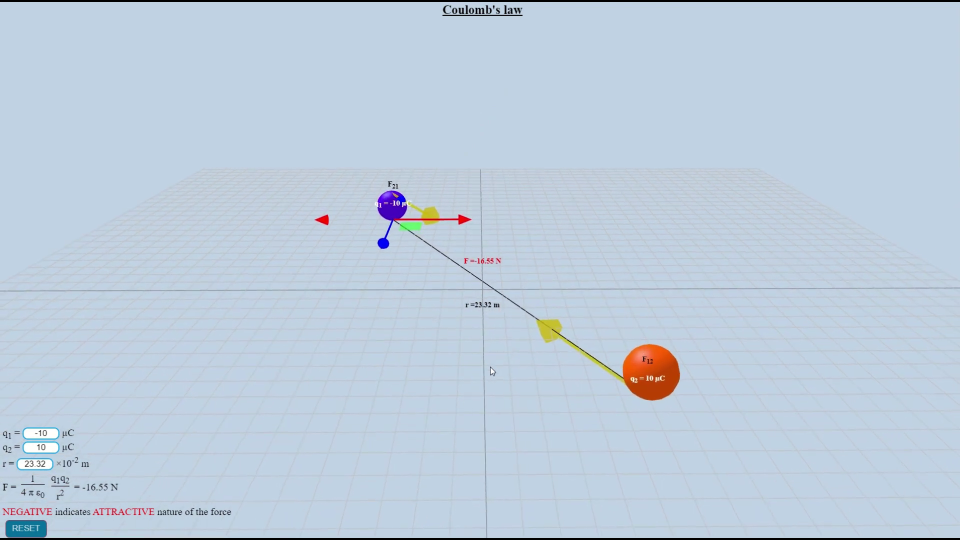
double_click(43, 432)
text(15)
key(Return)
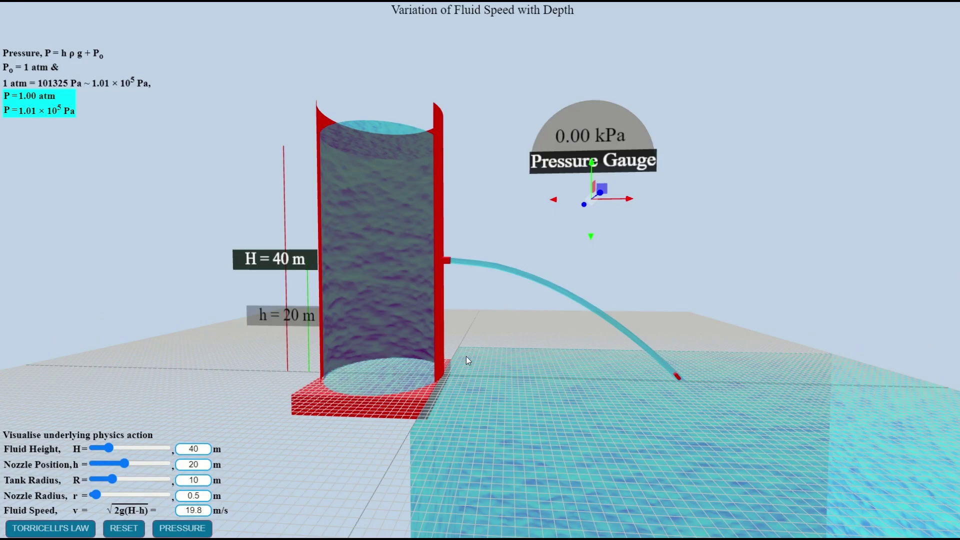
Adjust the nozzle radius and place the pressure gauge on the tank, reading 34.29 m/s and 627.20 kPa
mouse_move(99, 495)
mouse_down()
mouse_move(146, 498)
mouse_move(109, 481)
mouse_move(120, 463)
mouse_move(169, 468)
mouse_up()
click(118, 495)
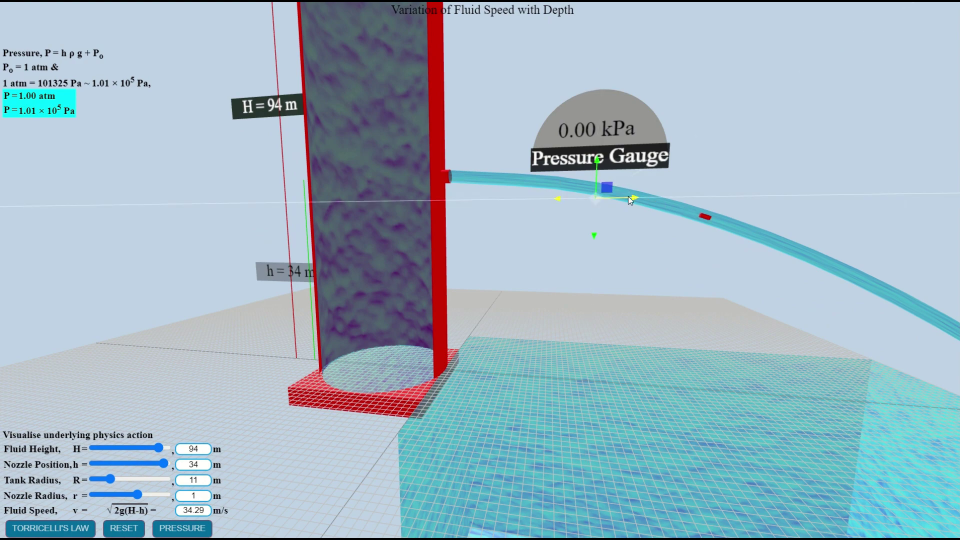
drag(630, 198, 413, 198)
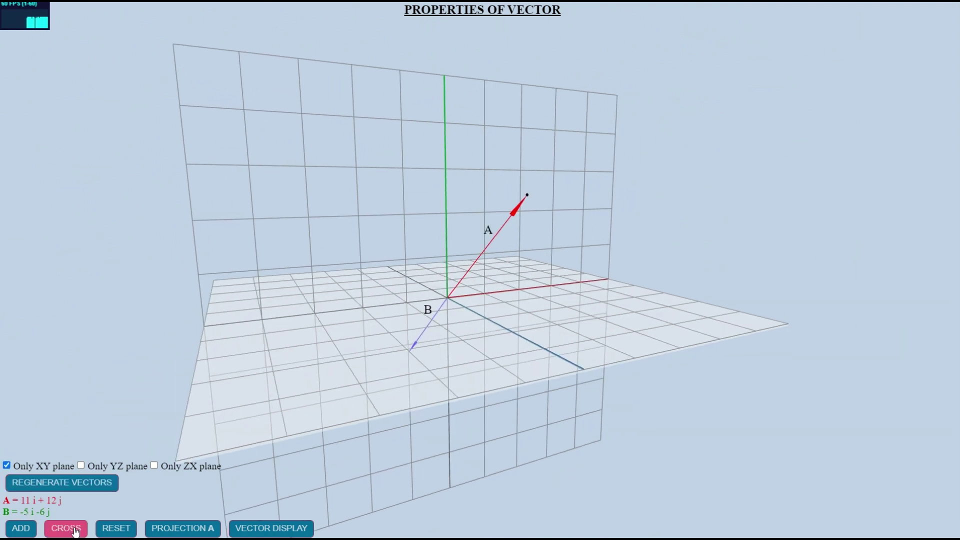
Show the cross product, regenerate the random vectors, and show their sum A+B
click(75, 532)
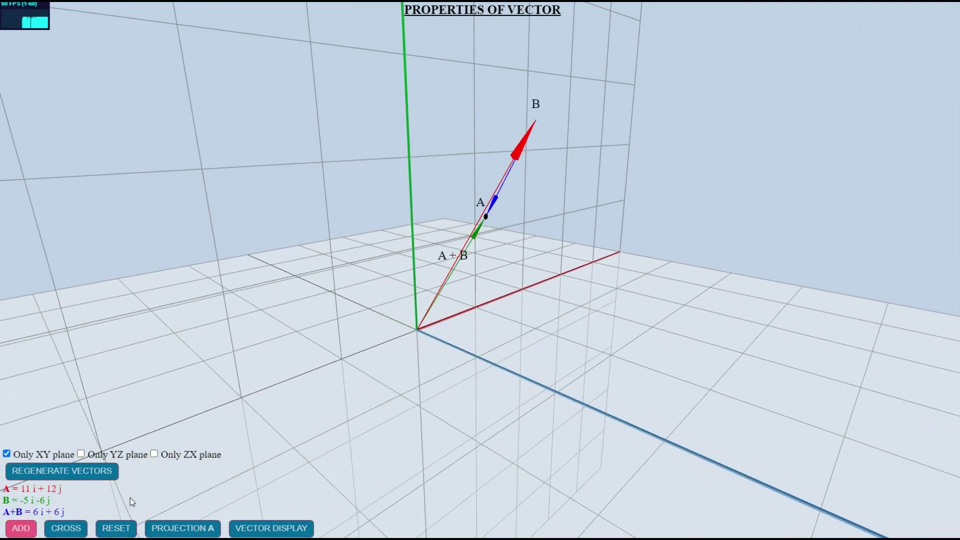
click(44, 471)
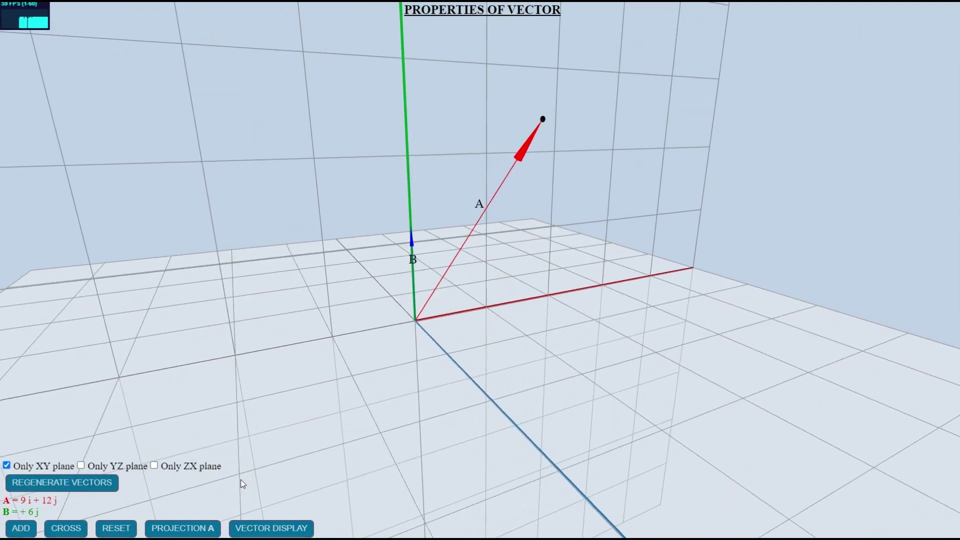
click(22, 534)
Restrict vectors to the ZX plane, regenerate them, and show their sum and −57 j cross product
click(82, 454)
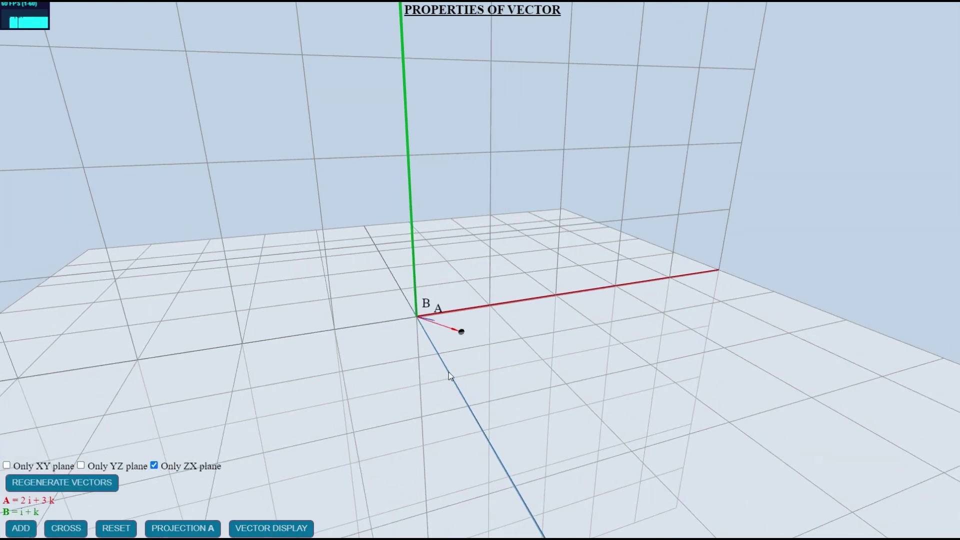
click(61, 483)
click(21, 528)
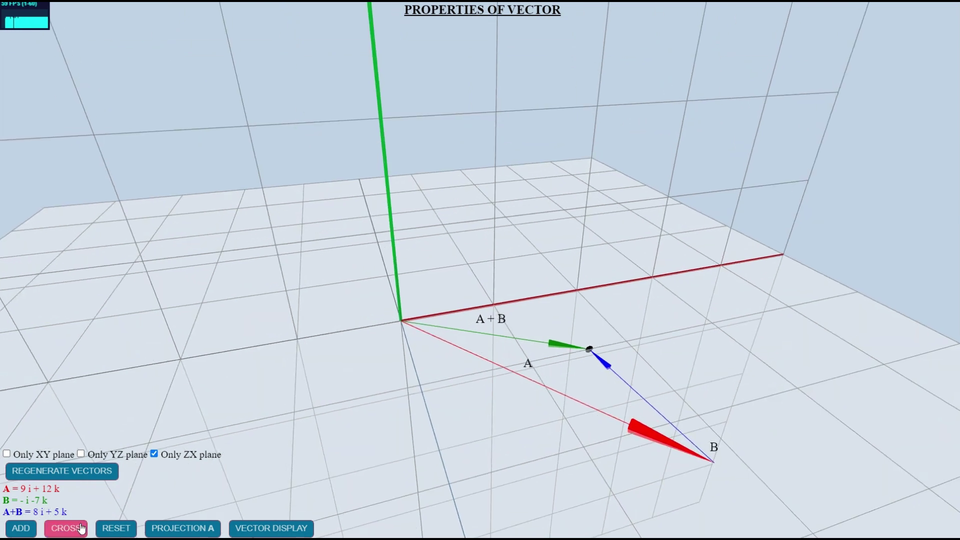
click(81, 529)
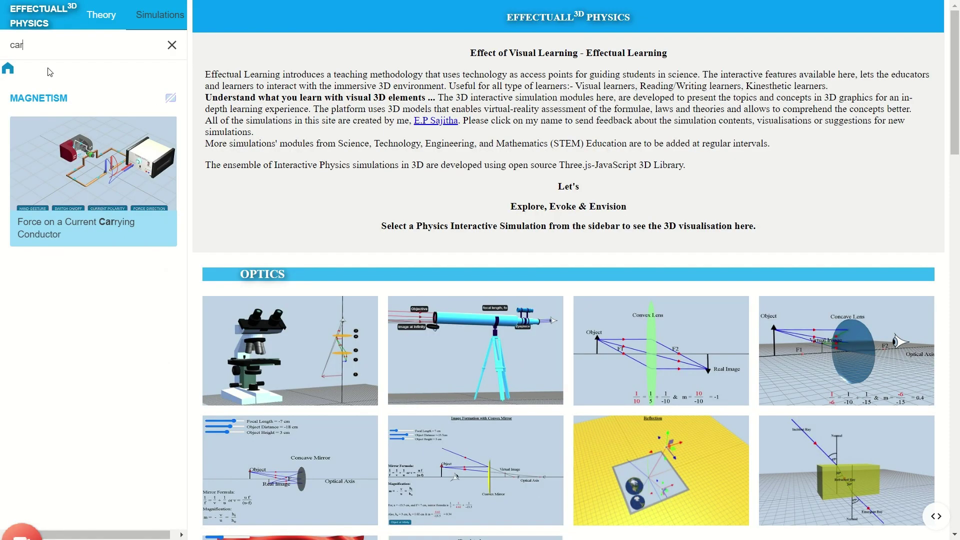
Trim the simulation search term in the sidebar search box
key(BackSpace)
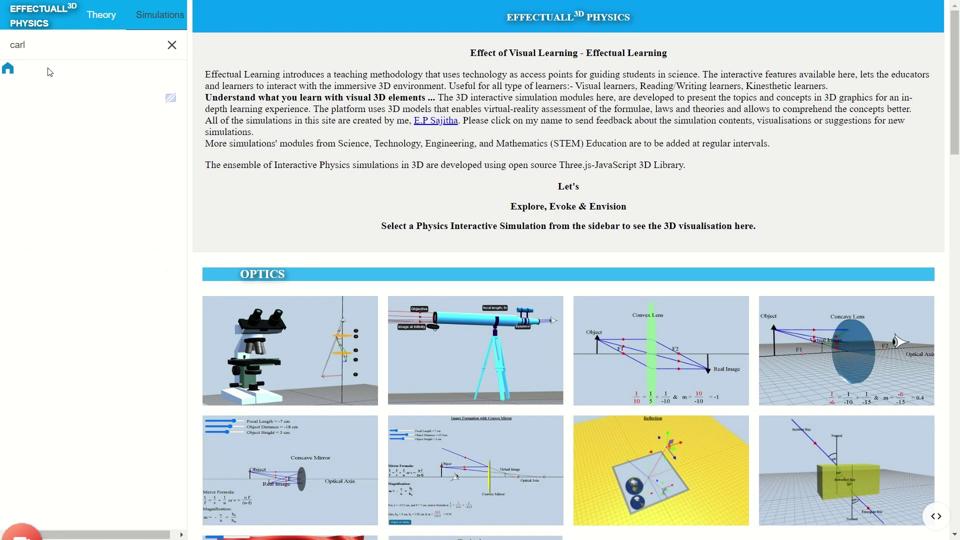
text(char)
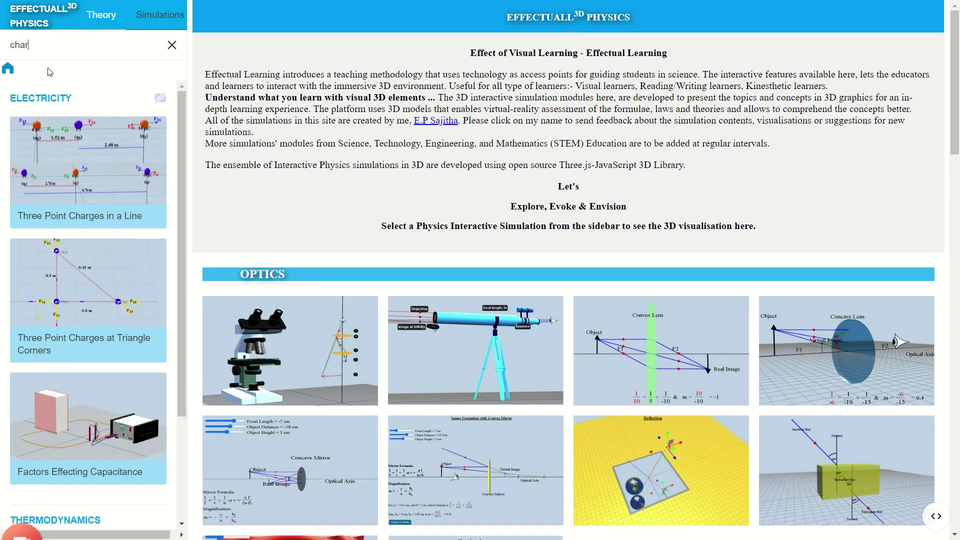
text(l)
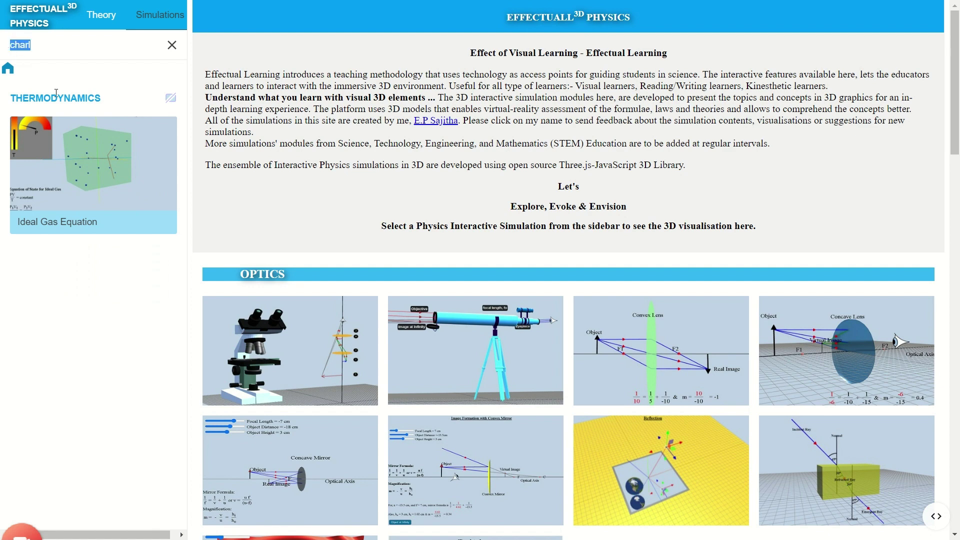
text(perio)
scroll(64, 156, down, 1)
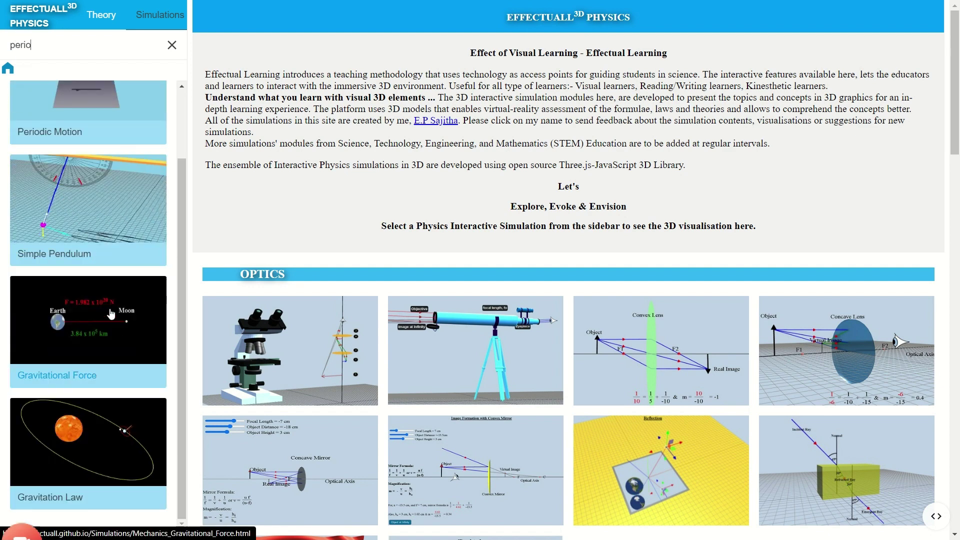
scroll(138, 242, up, 1)
Browse the Converging Lens, Diverging Mirror and Reflection of Light scenes, selecting the sphere
click(661, 350)
scroll(184, 380, down, 3)
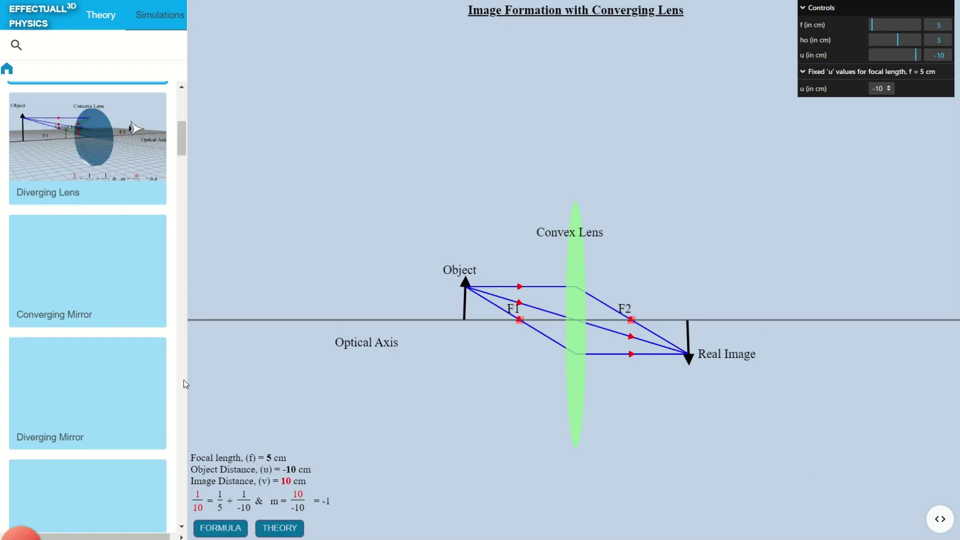
click(78, 393)
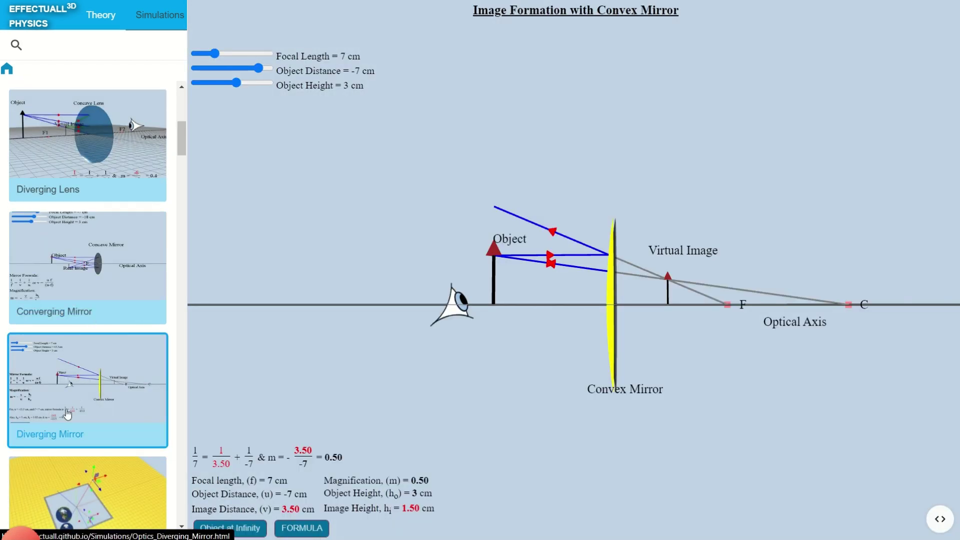
scroll(67, 413, down, 2)
click(73, 383)
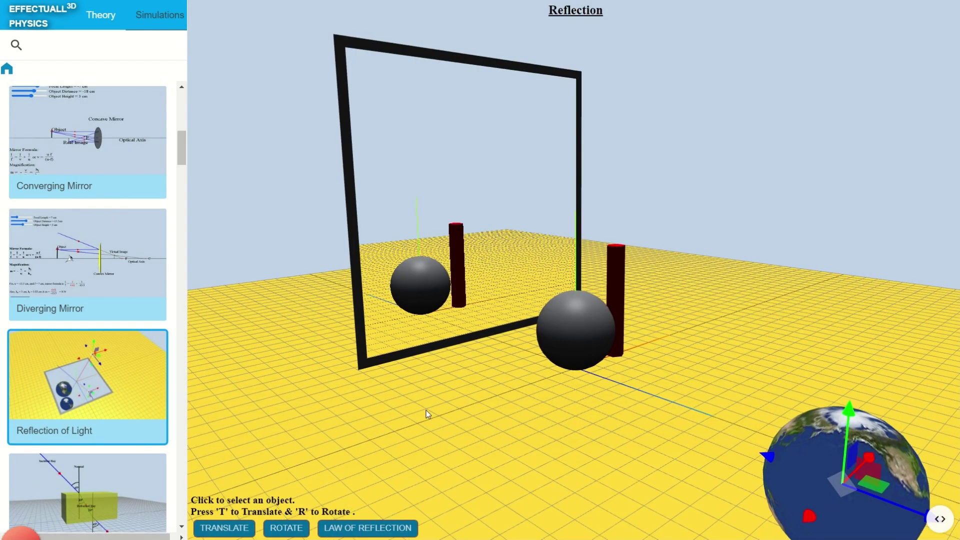
click(586, 324)
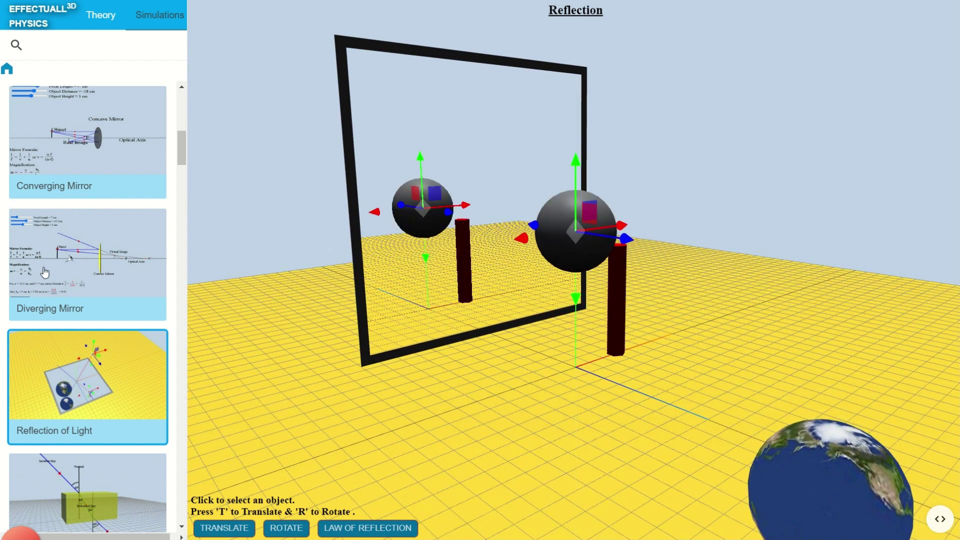
Return to the Diverging Mirror and set its focal length to 6 cm
click(46, 272)
drag(217, 55, 212, 54)
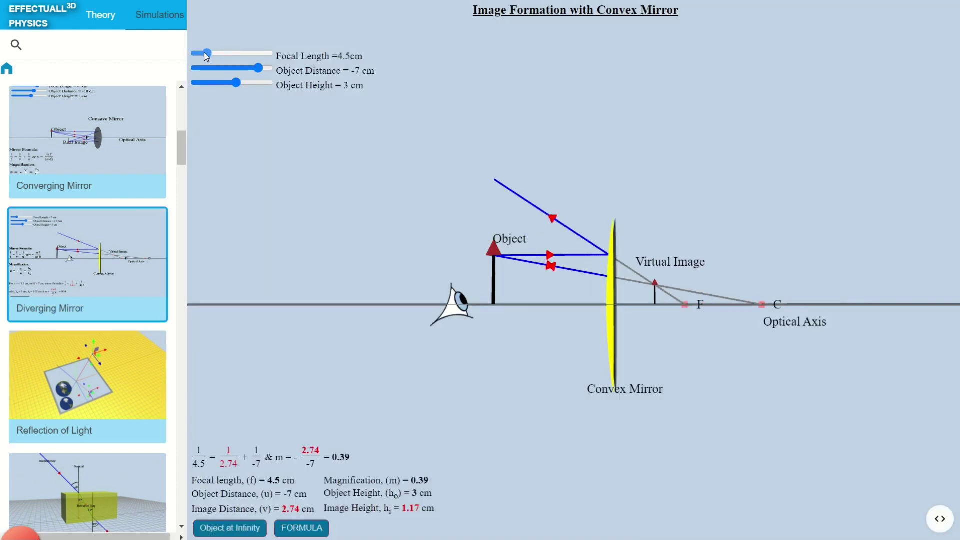
drag(178, 145, 180, 133)
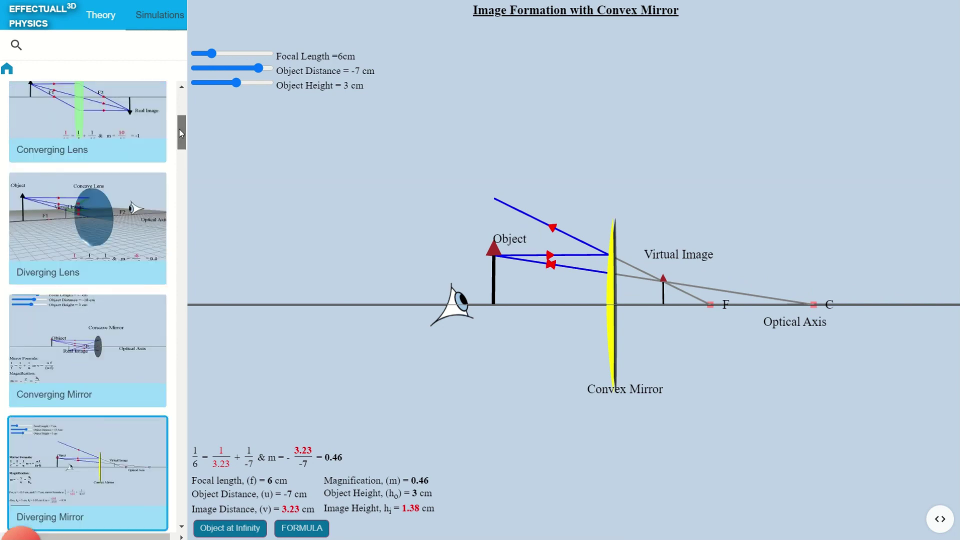
click(108, 229)
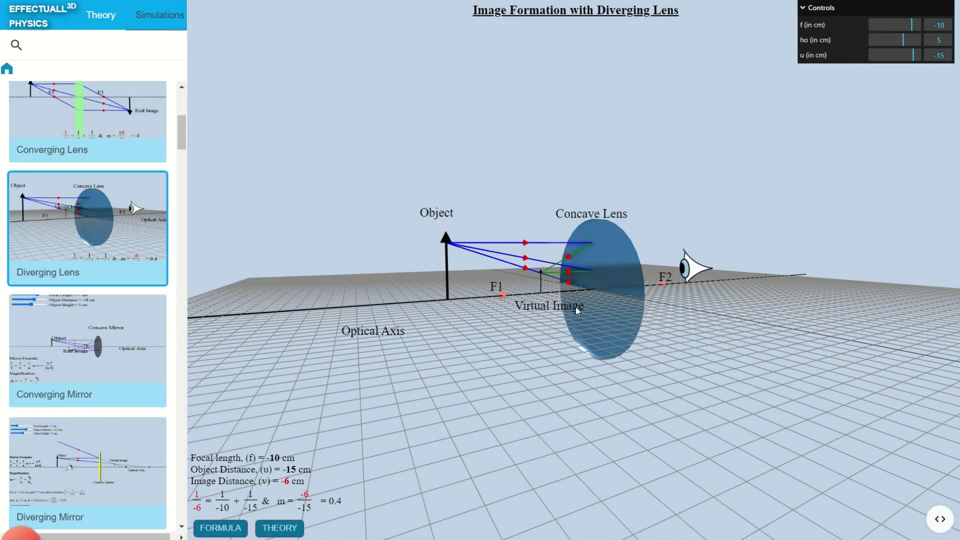
Set the diverging lens focal length to −15 cm, giving image distance −7.50 cm and magnification 0.50
drag(575, 307, 497, 393)
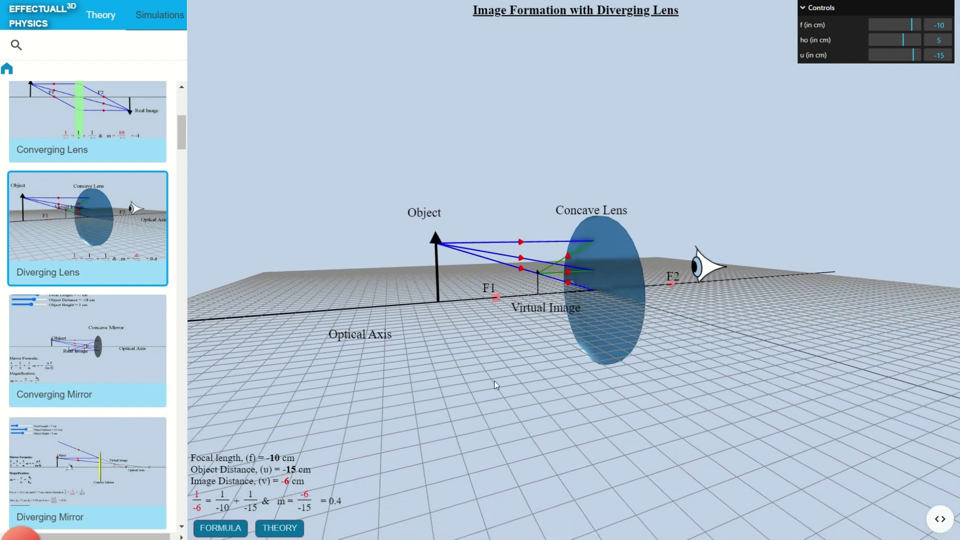
click(906, 24)
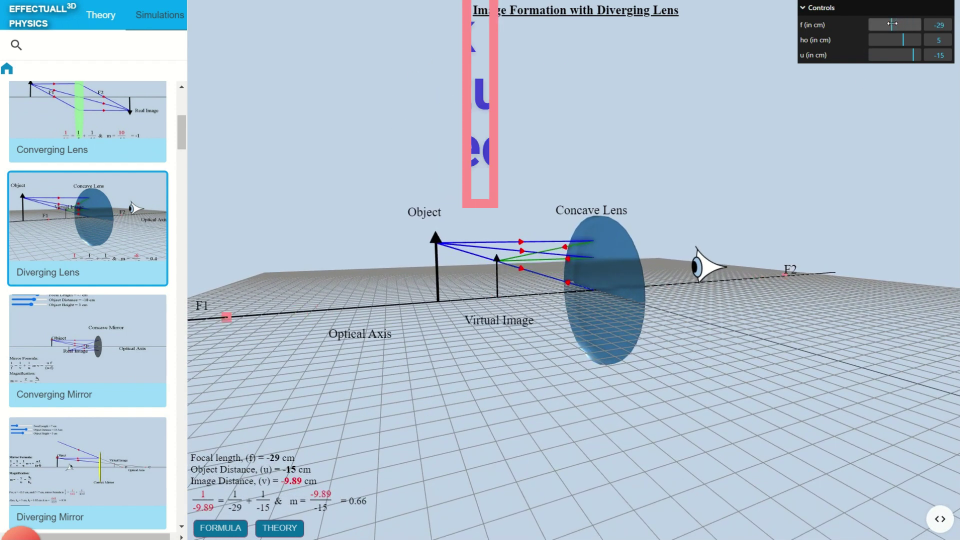
Give the Converging Lens a 16 cm focal length and 3.8 object height, then load Refraction of Light
drag(896, 40, 894, 40)
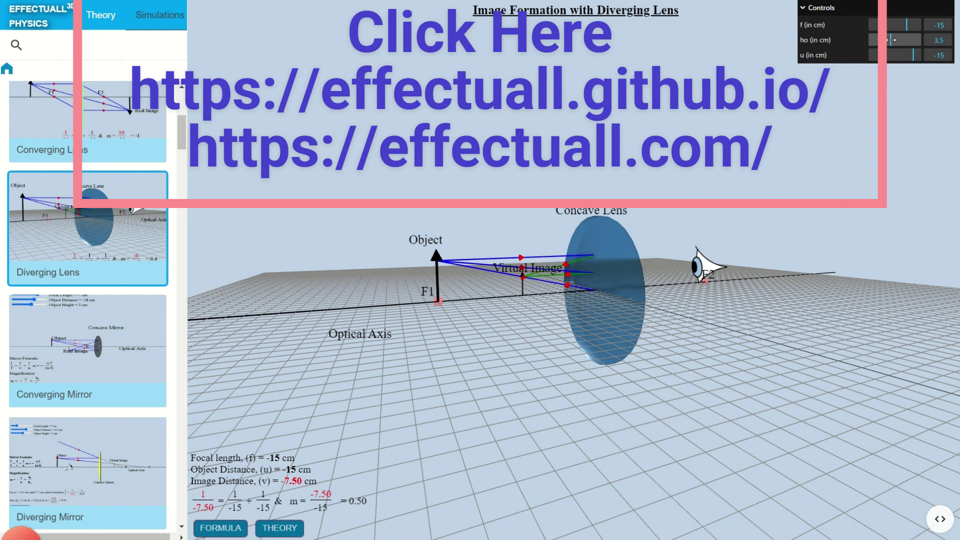
click(90, 142)
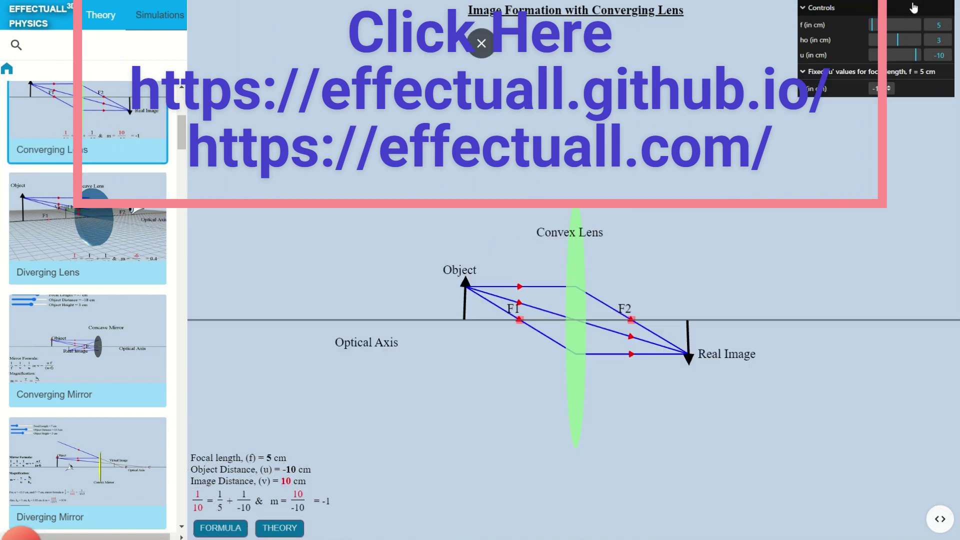
drag(895, 24, 906, 40)
drag(623, 405, 625, 348)
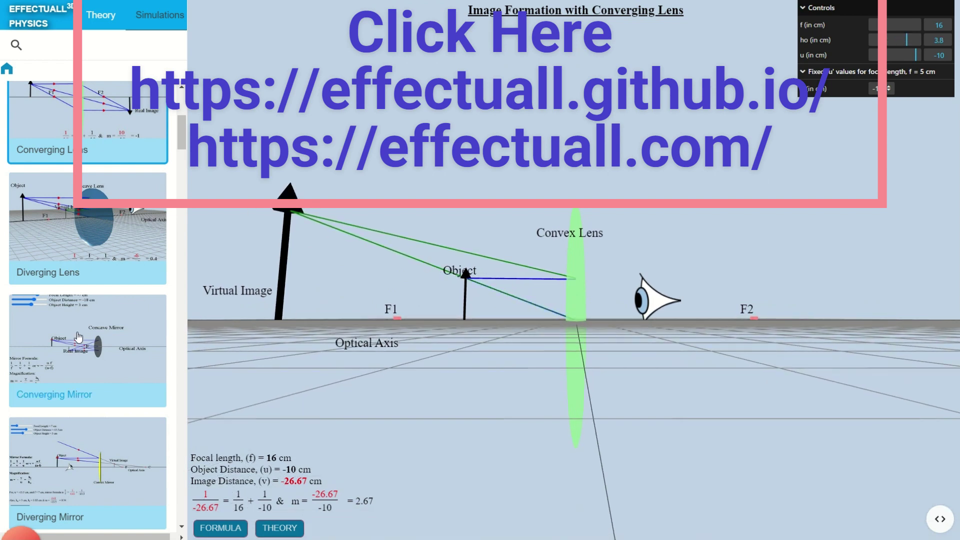
scroll(81, 340, down, 3)
scroll(85, 344, down, 5)
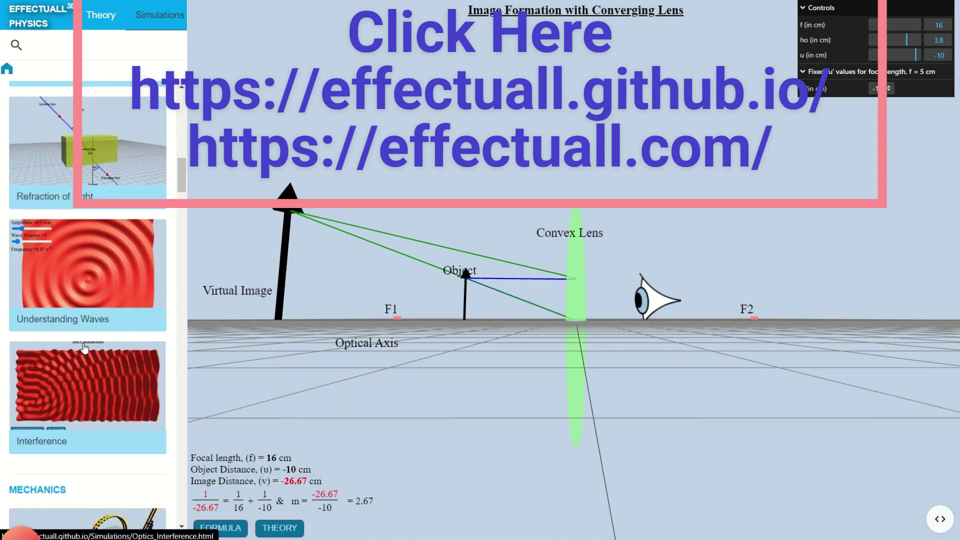
click(106, 155)
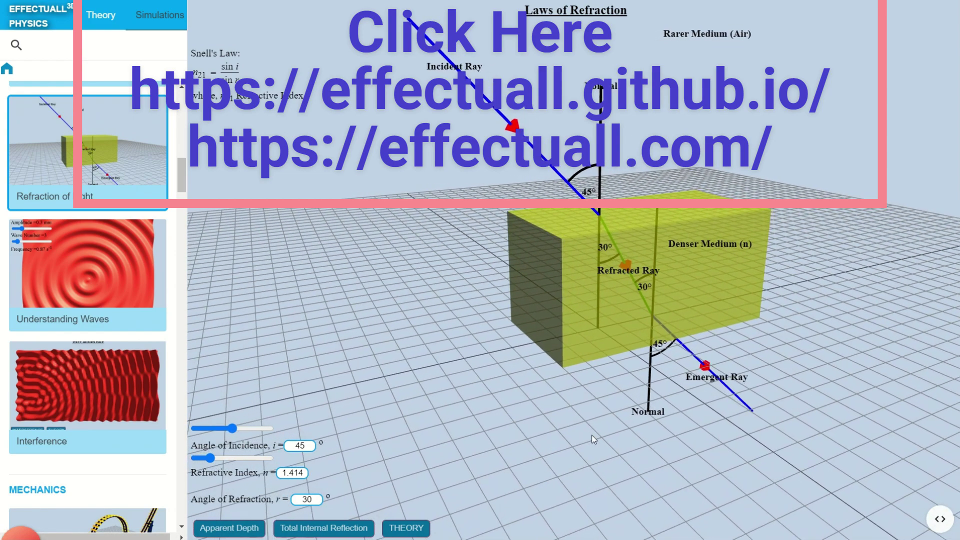